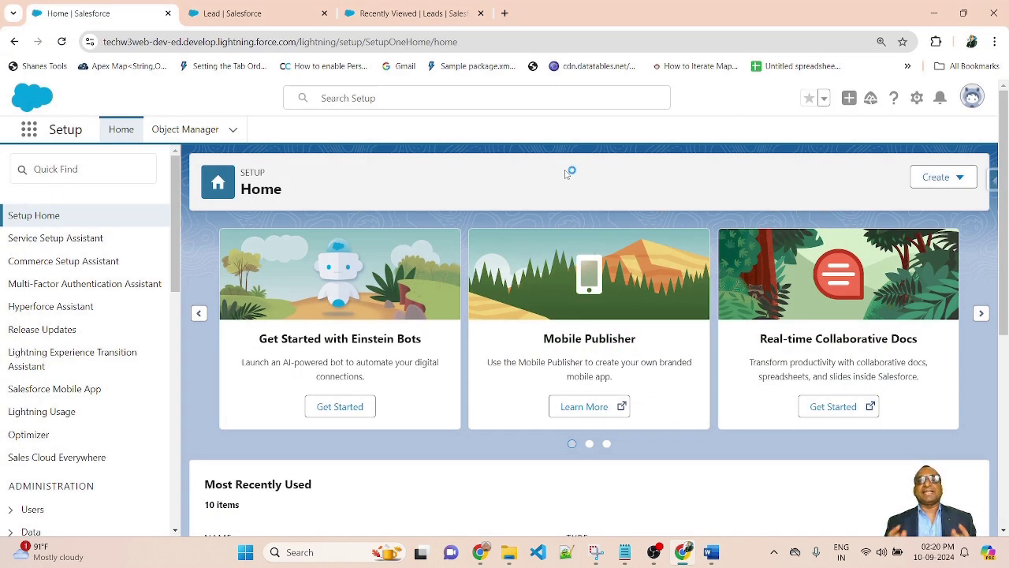
Find the Lead object in the Object Manager with the search term "lead" and open its setup page
left_click(918, 97)
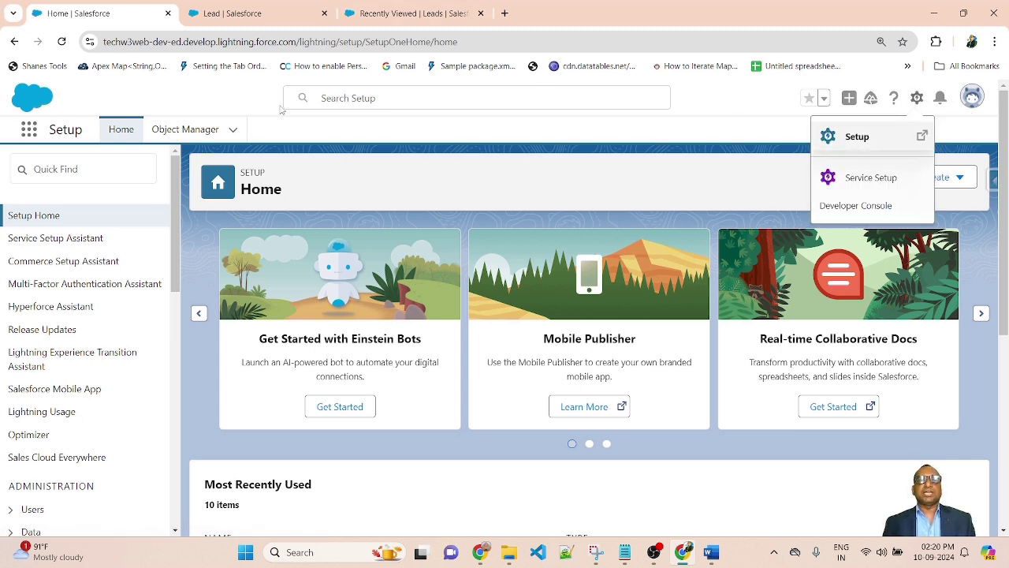
left_click(238, 93)
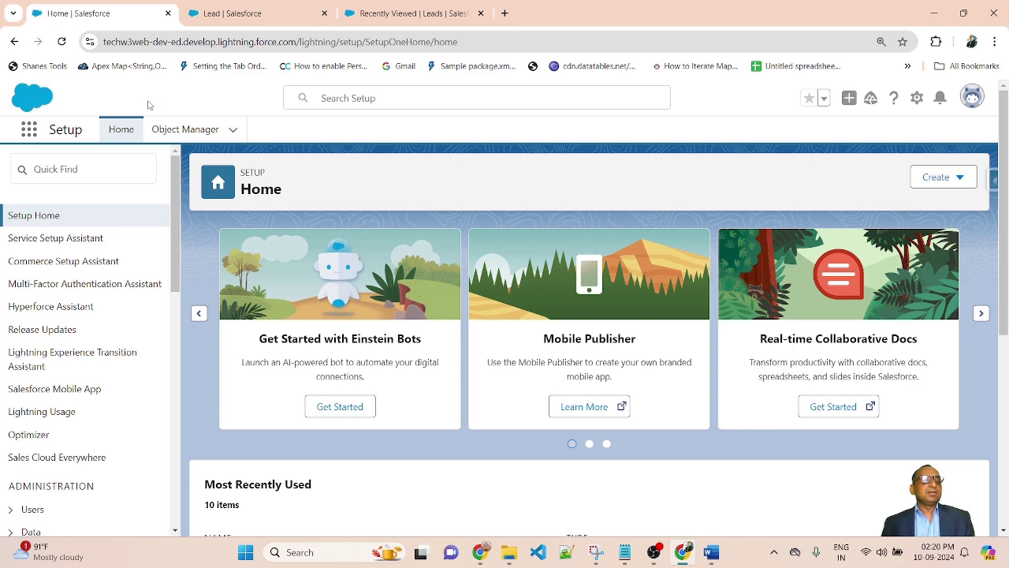
left_click(183, 129)
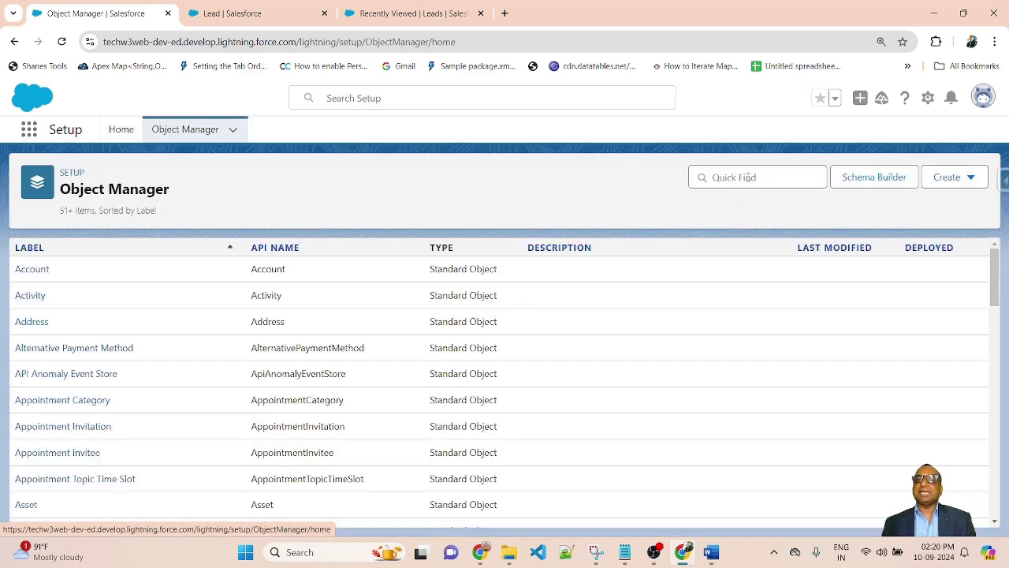
left_click(747, 177)
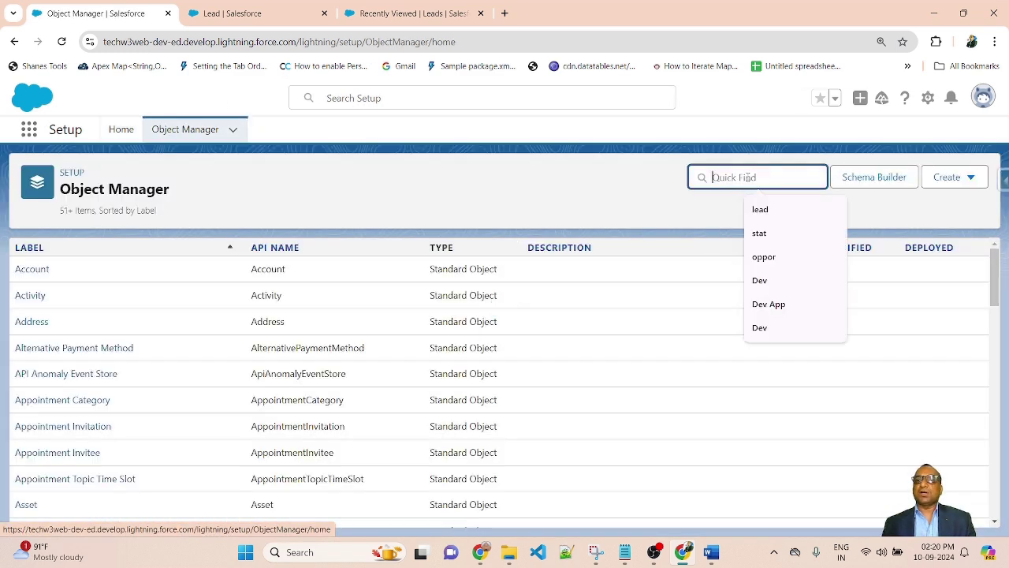
type("l")
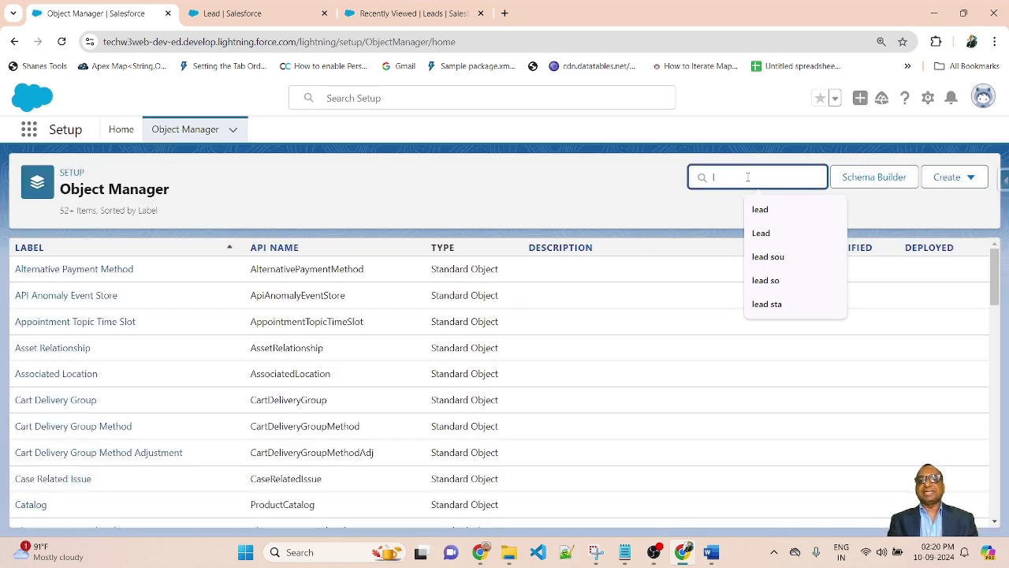
type("ead")
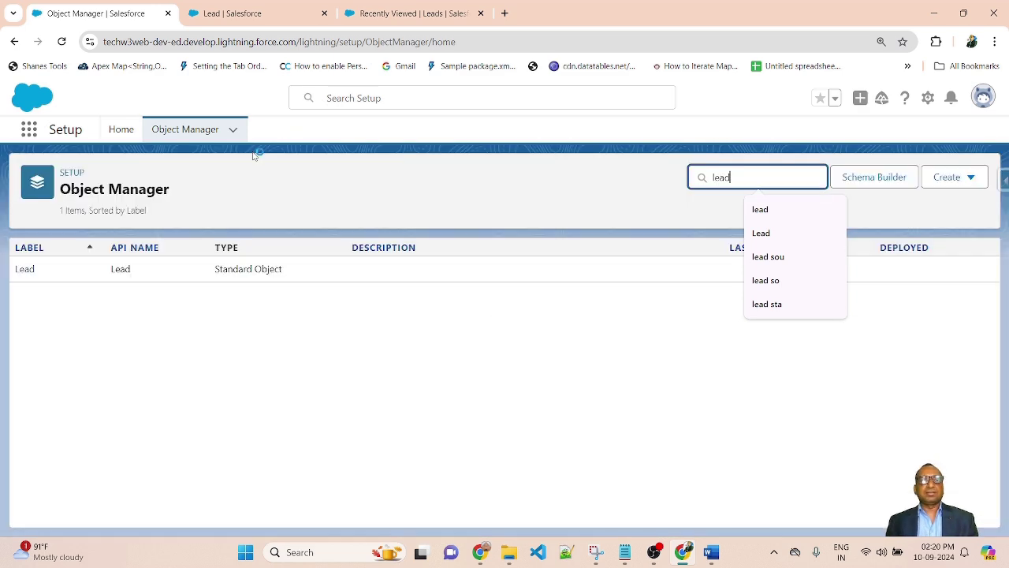
left_click(24, 272)
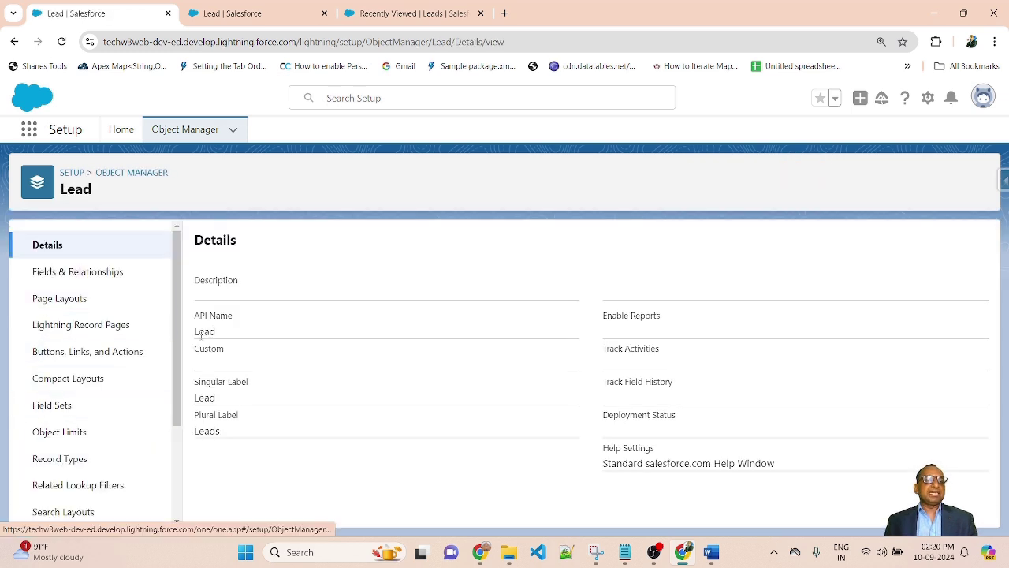
scroll(126, 432, "down", 2)
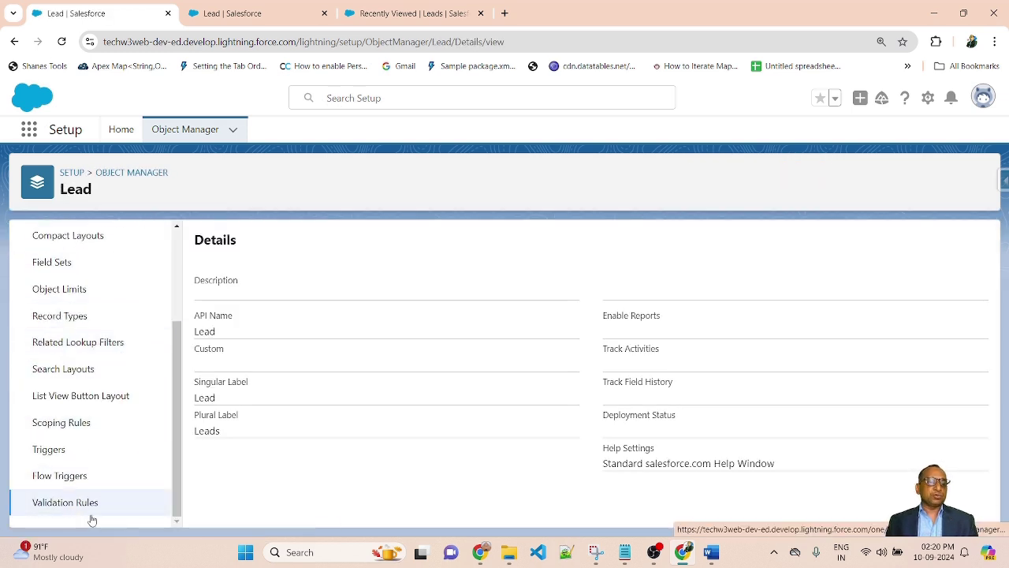
Switch to the open Lead validation rule and review its rule name, description and error condition formula area
left_click(250, 13)
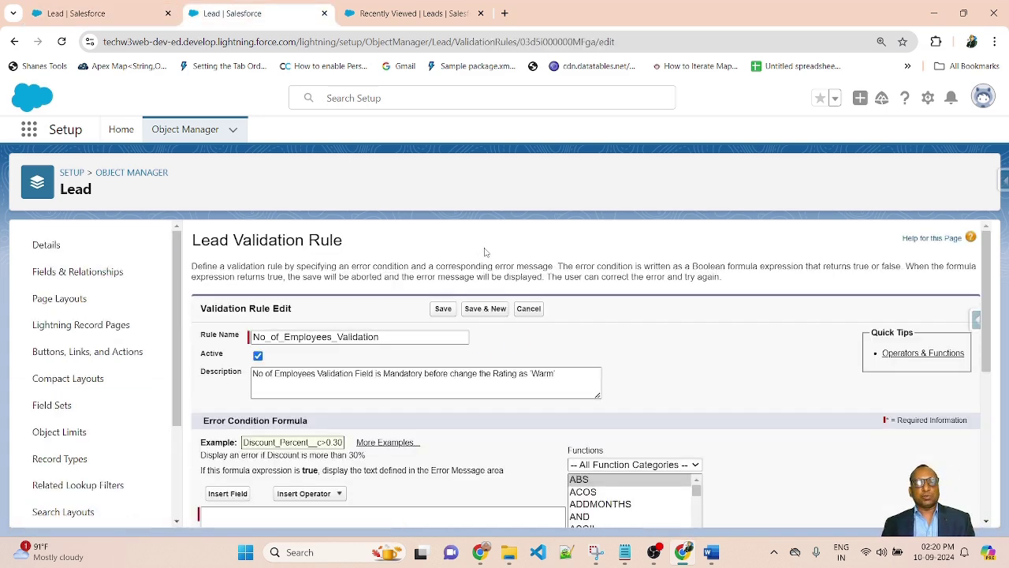
scroll(533, 245, "down", 1)
scroll(753, 349, "up", 1)
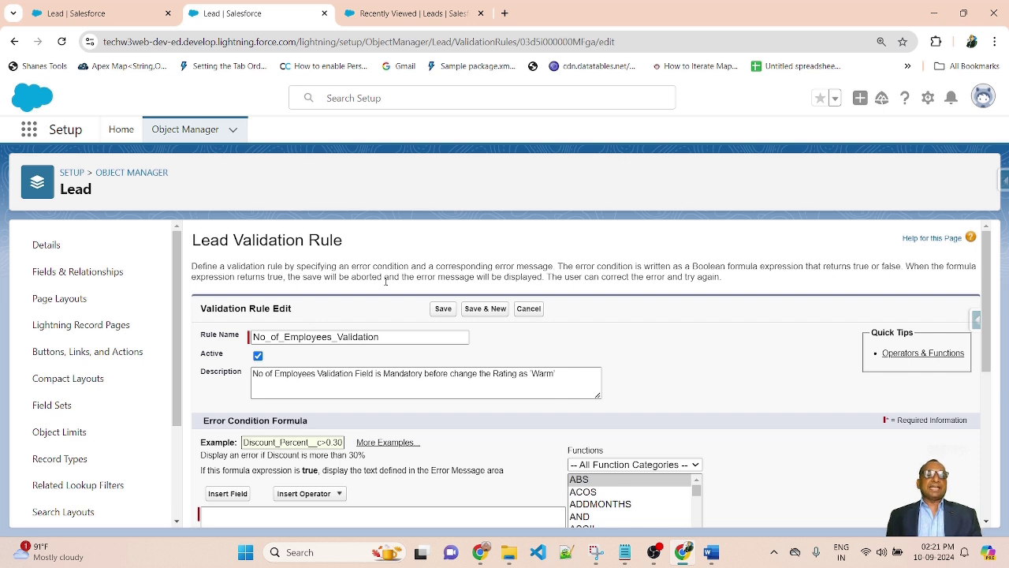
left_click(334, 336)
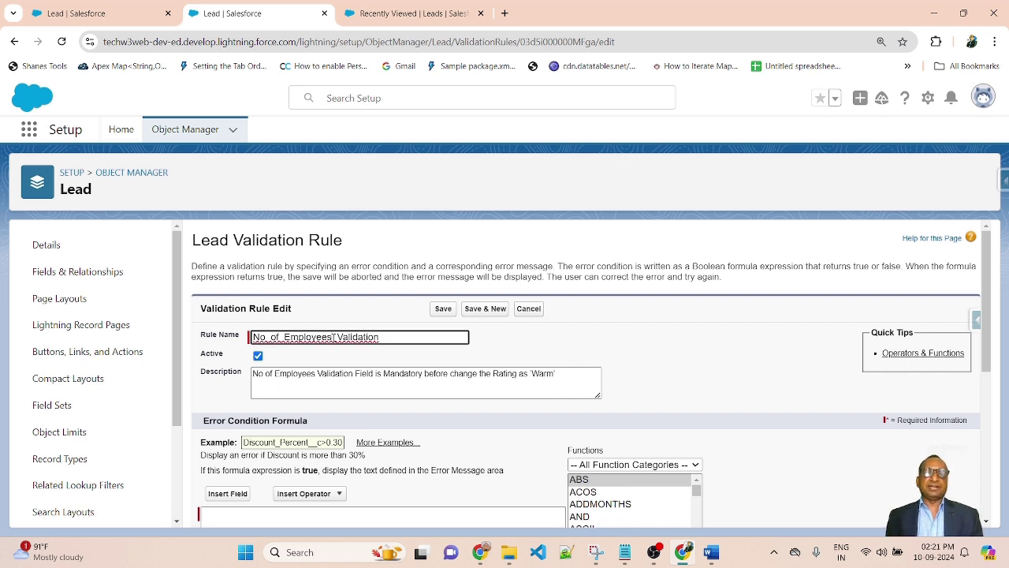
left_click(573, 336)
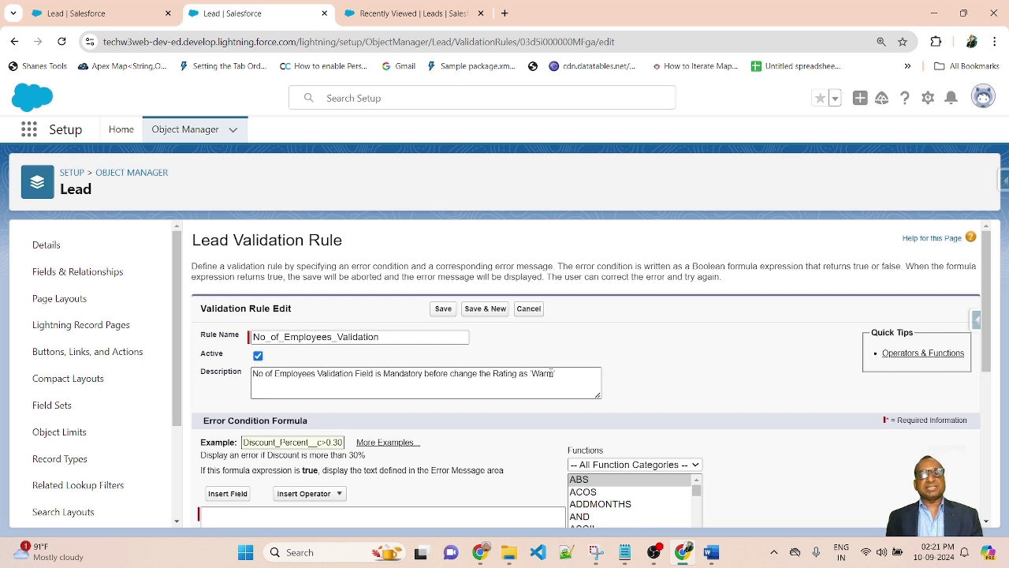
left_click_drag(573, 373, 245, 381)
left_click(699, 354)
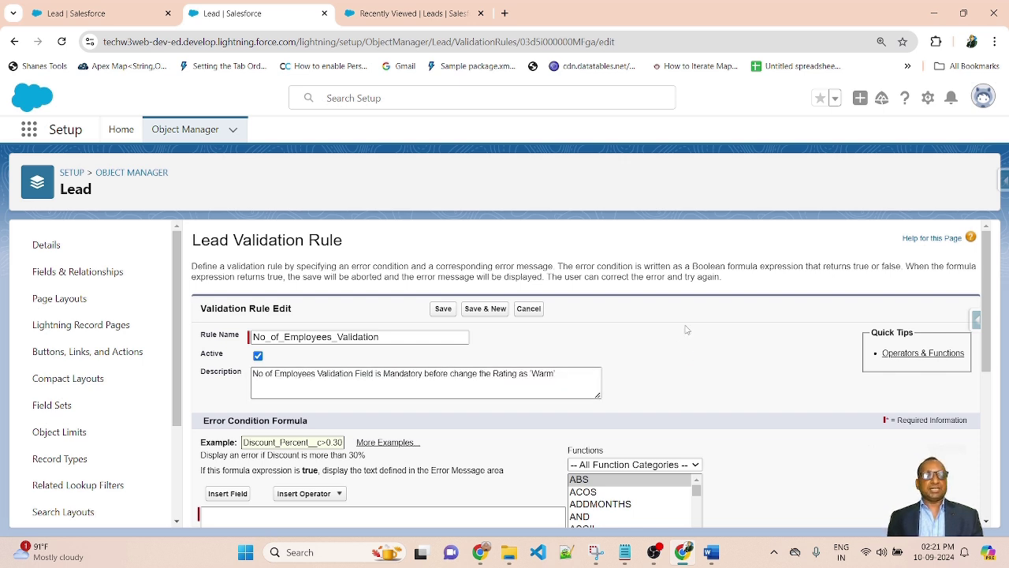
scroll(712, 342, "down", 3)
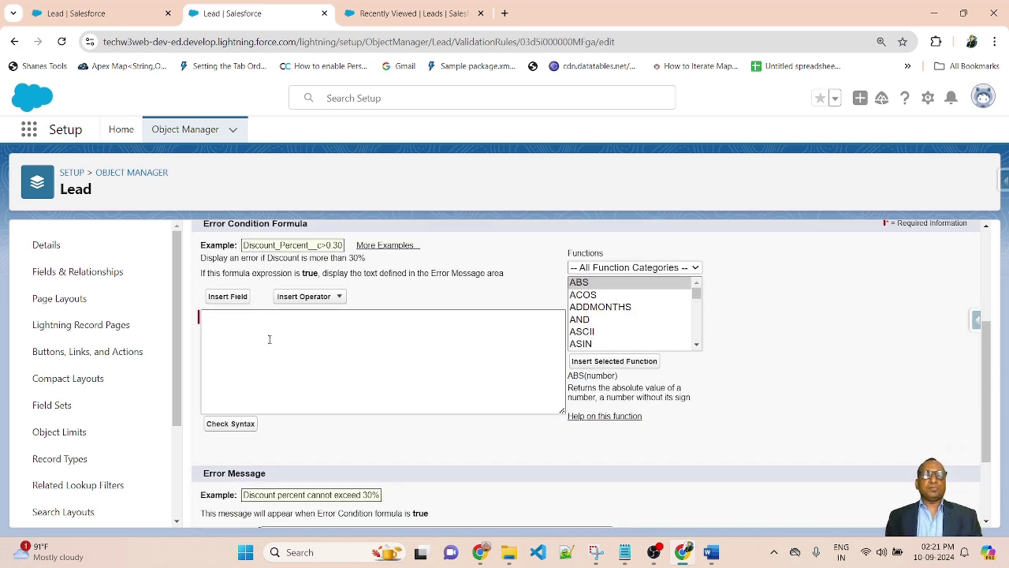
left_click(269, 339)
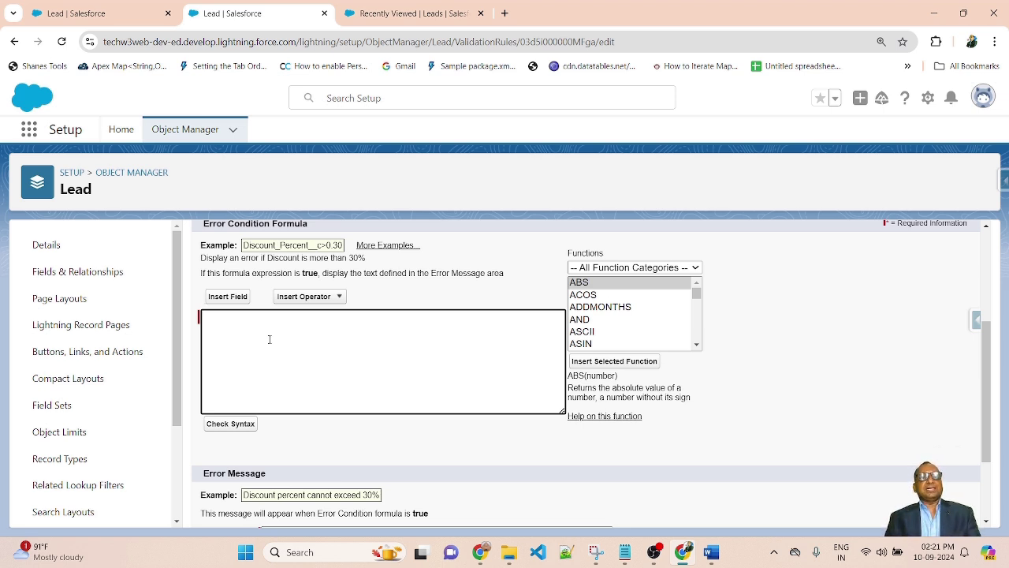
Open the Metropolitan Health Services lead from the recently viewed leads and start editing its details
left_click(389, 10)
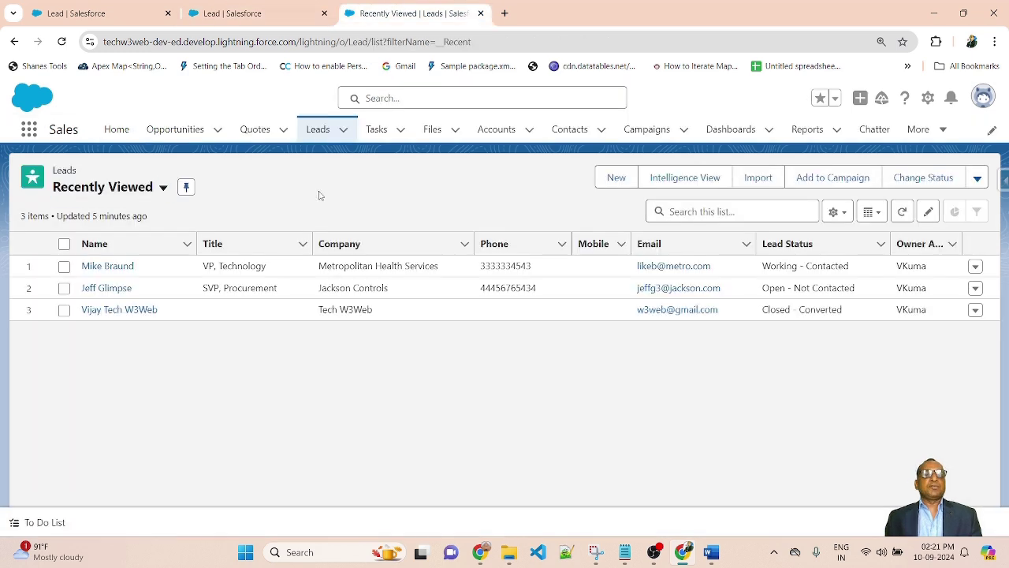
left_click(114, 268)
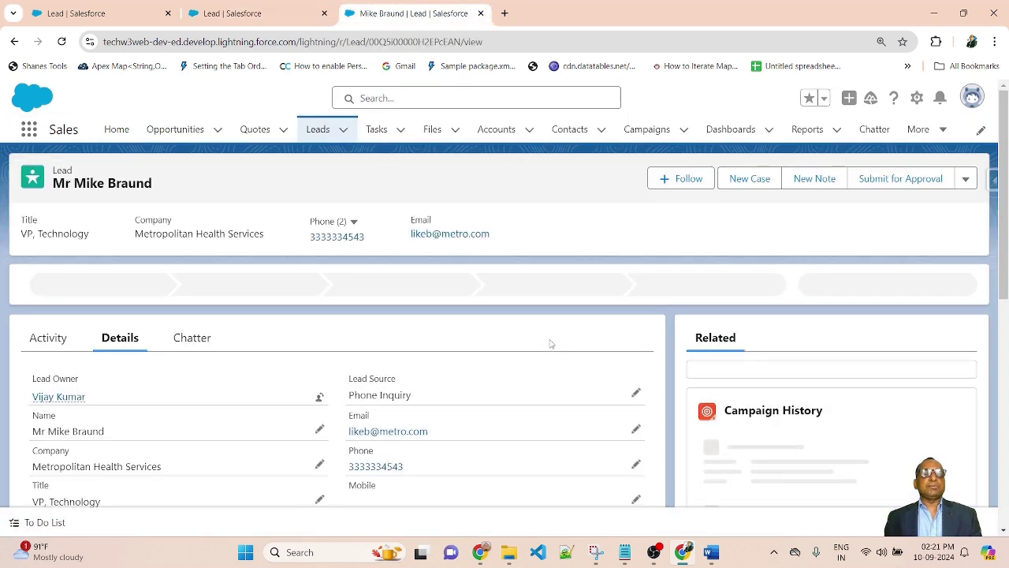
scroll(554, 384, "down", 2)
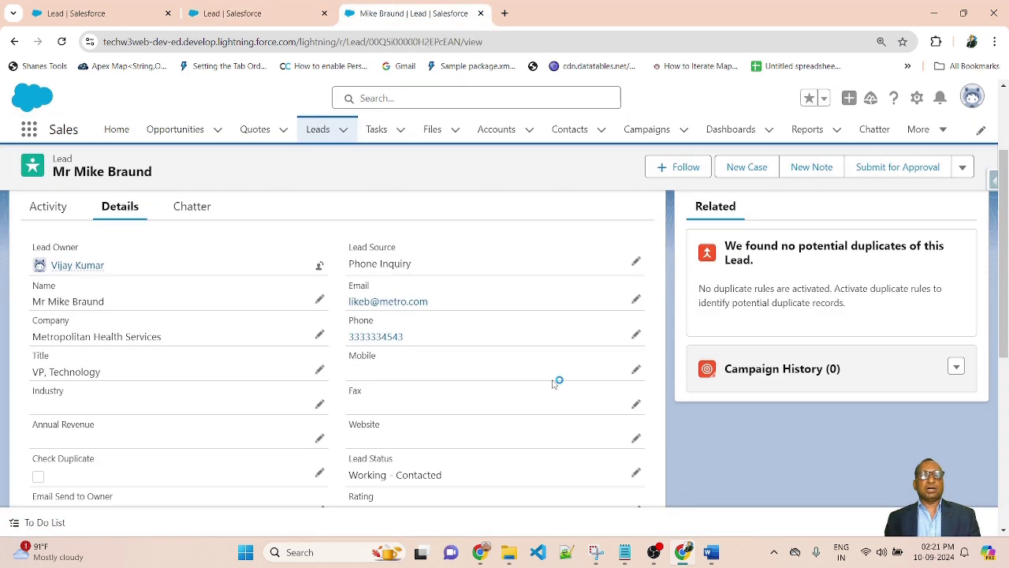
left_click(635, 261)
scroll(782, 380, "down", 5)
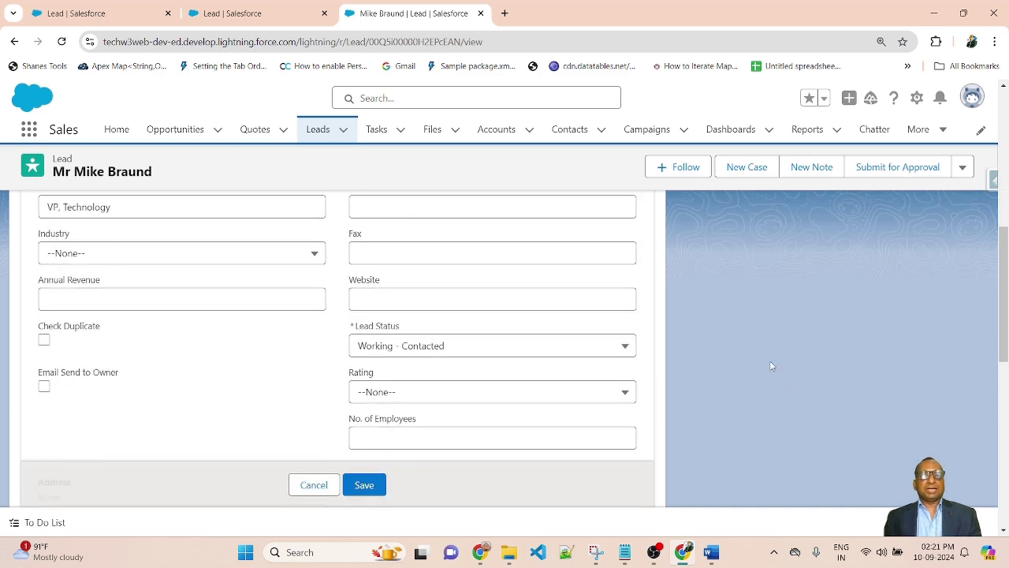
Set the lead's Rating to Warm
left_click_drag(344, 314, 413, 315)
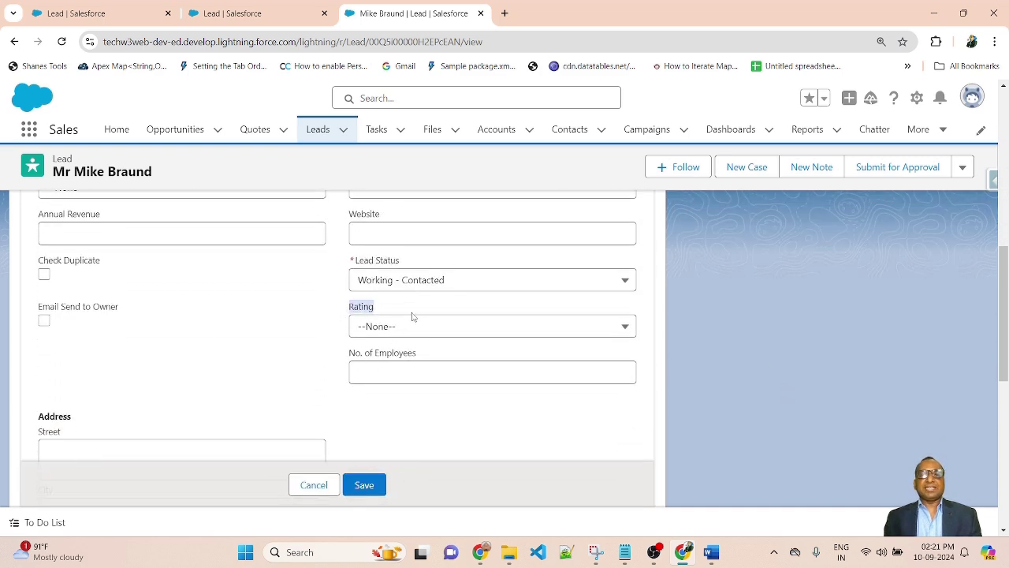
left_click(725, 325)
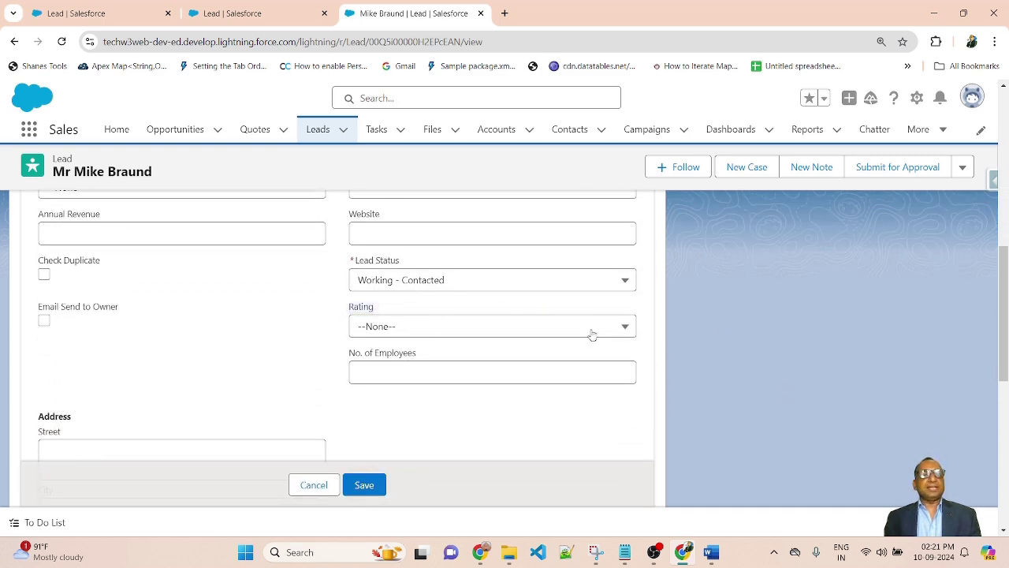
left_click(542, 329)
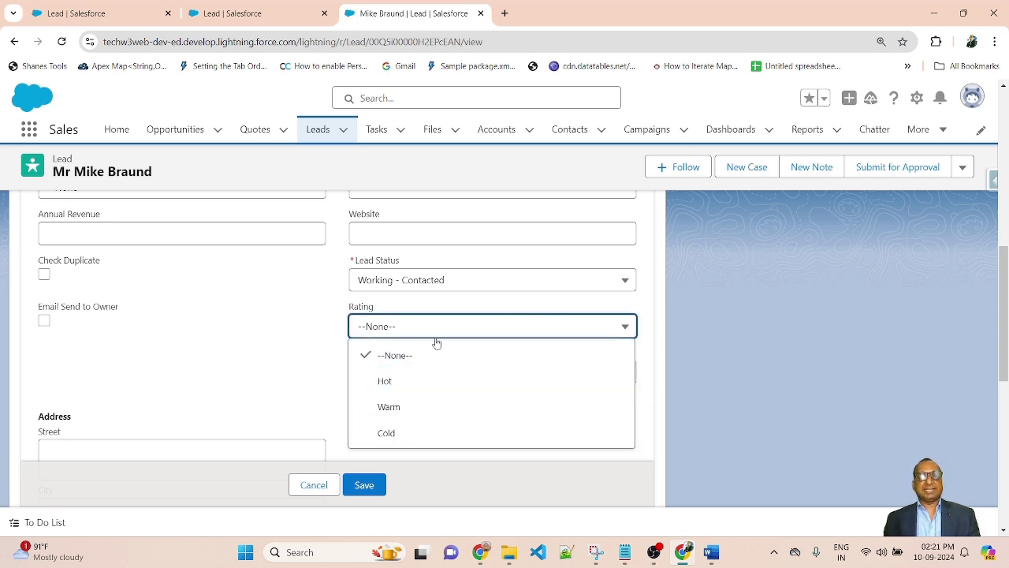
left_click(757, 336)
left_click(384, 326)
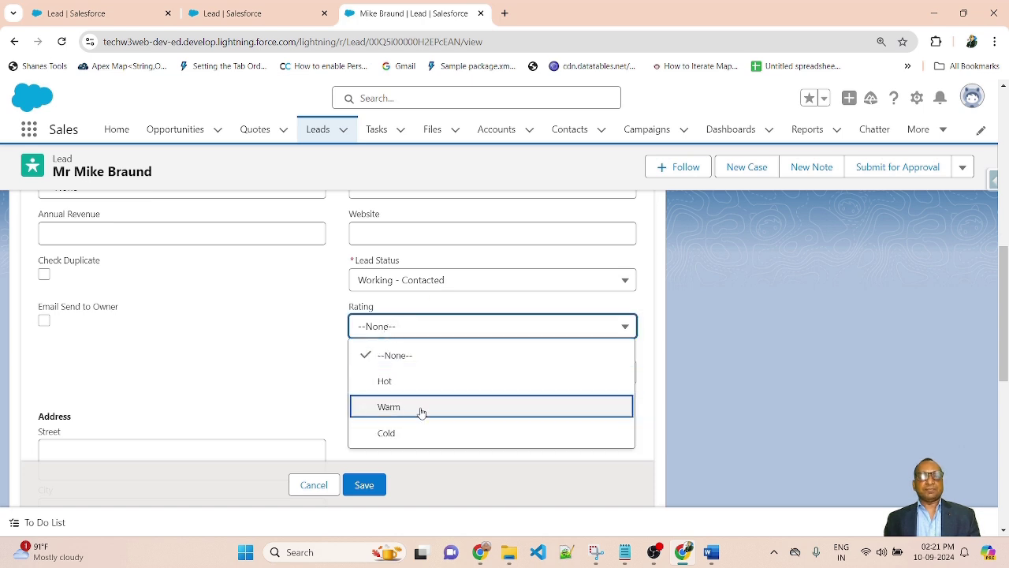
left_click(422, 410)
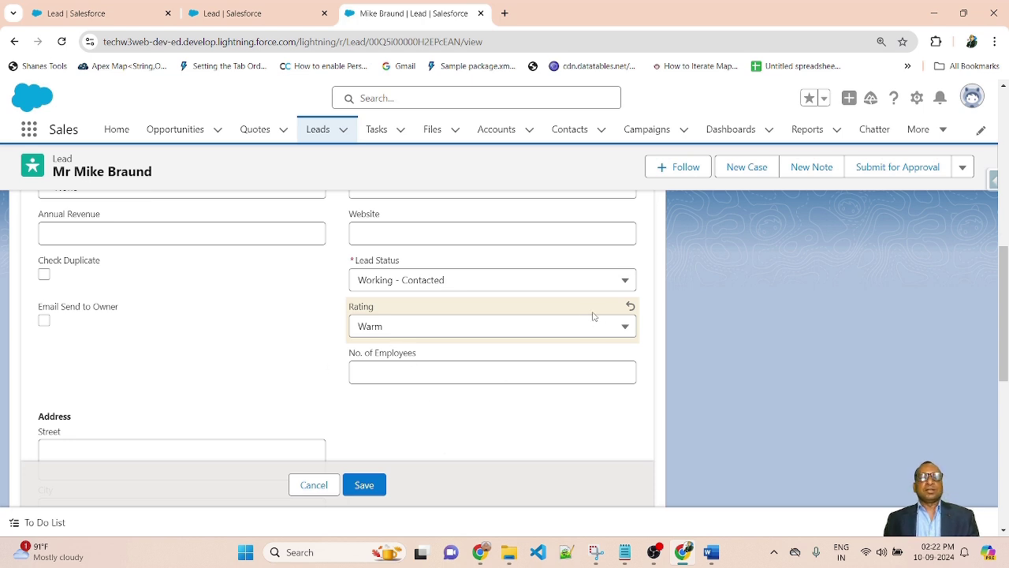
Switch the lead's Rating to Hot and back to Warm
left_click(618, 325)
left_click(383, 382)
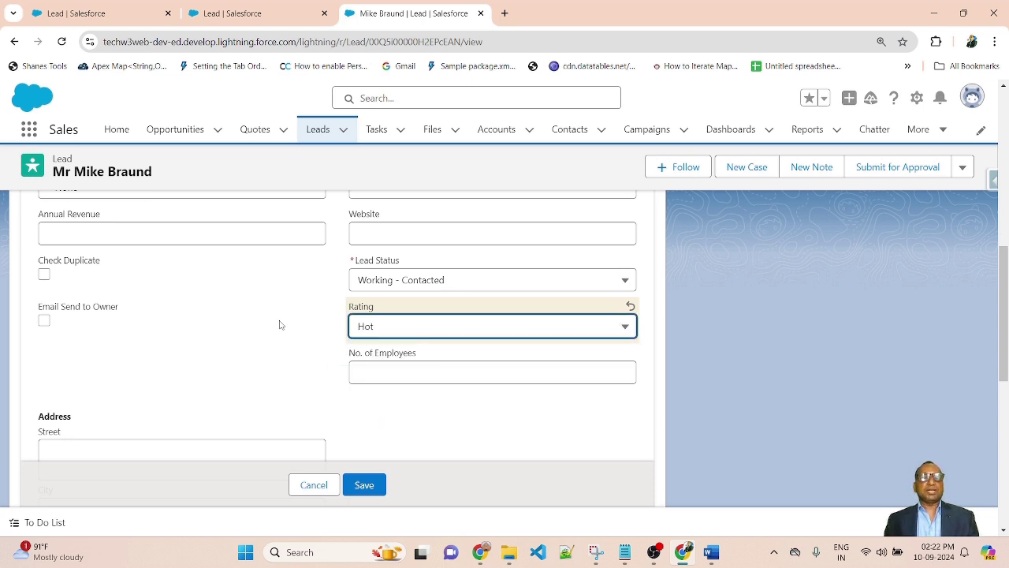
left_click(590, 331)
left_click(435, 408)
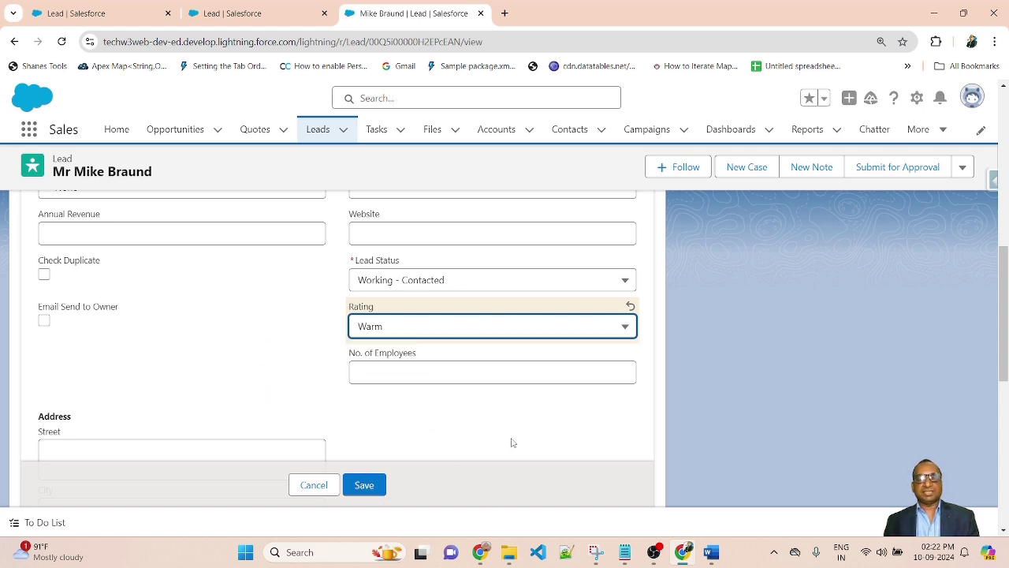
left_click_drag(447, 355, 334, 355)
left_click(314, 365)
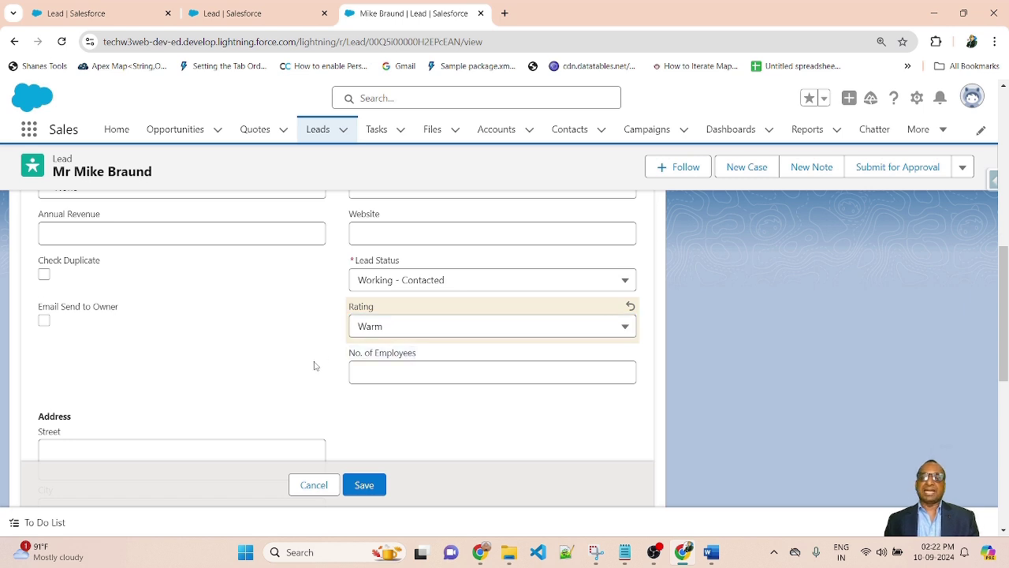
Return to the Lead validation rule, insert the IF function into the error condition formula and remove its placeholder arguments
left_click(276, 14)
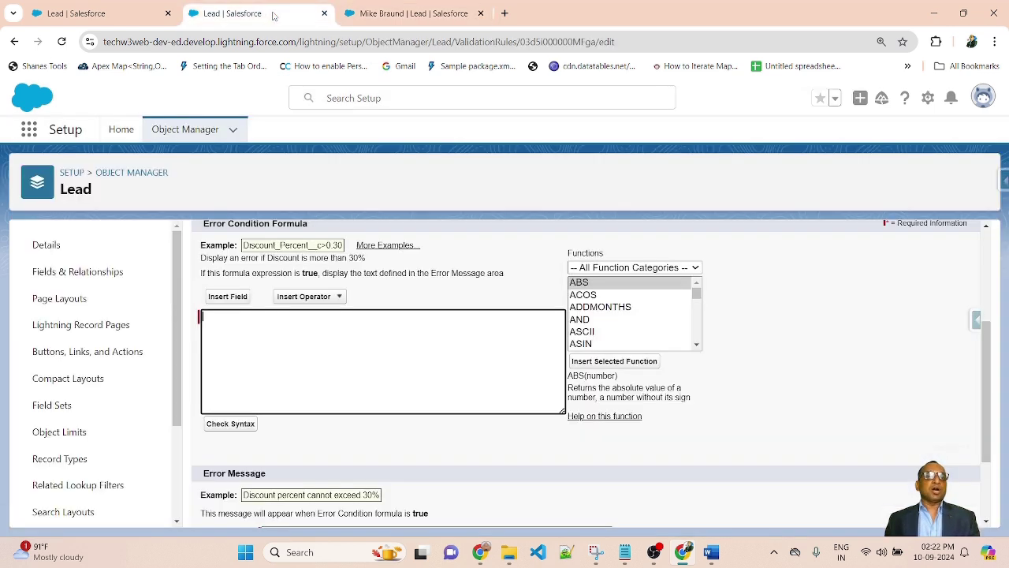
left_click(464, 236)
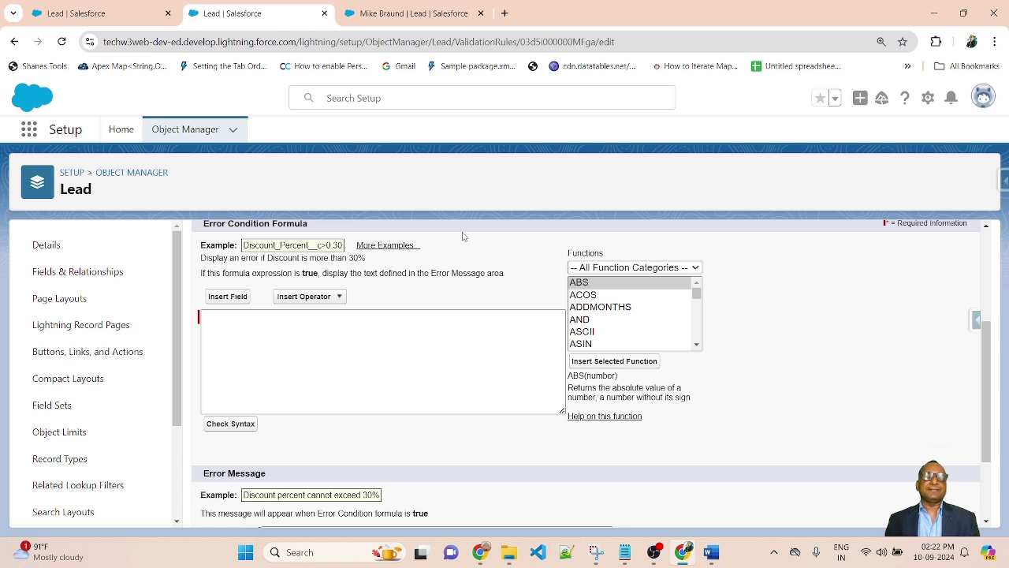
left_click(253, 338)
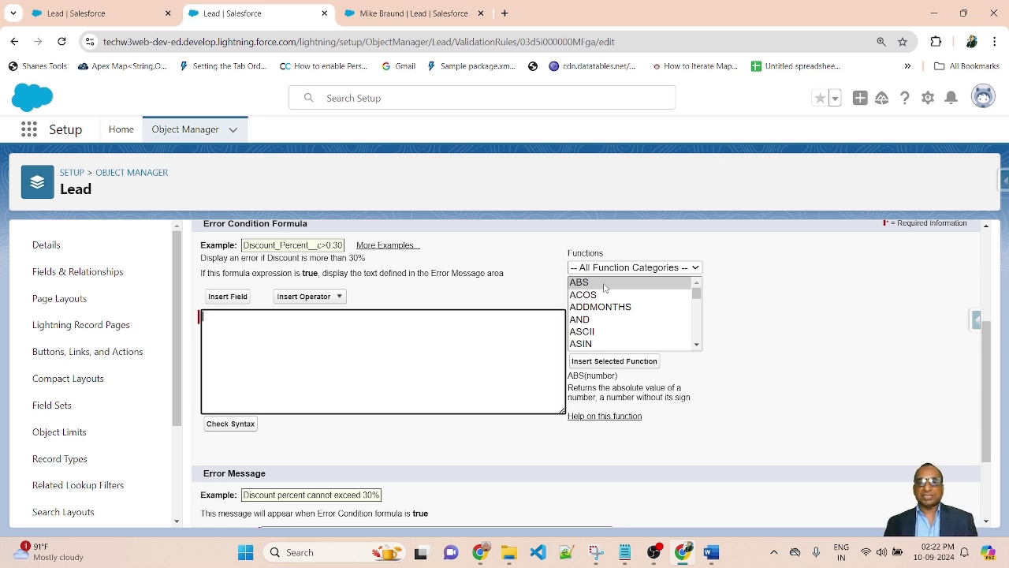
left_click(697, 341)
left_click(604, 318)
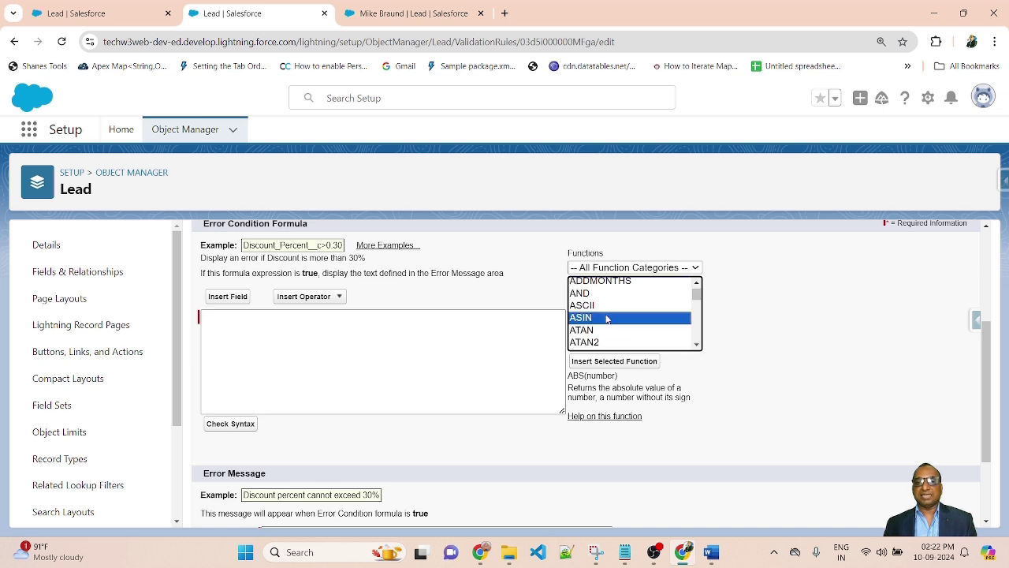
key("i")
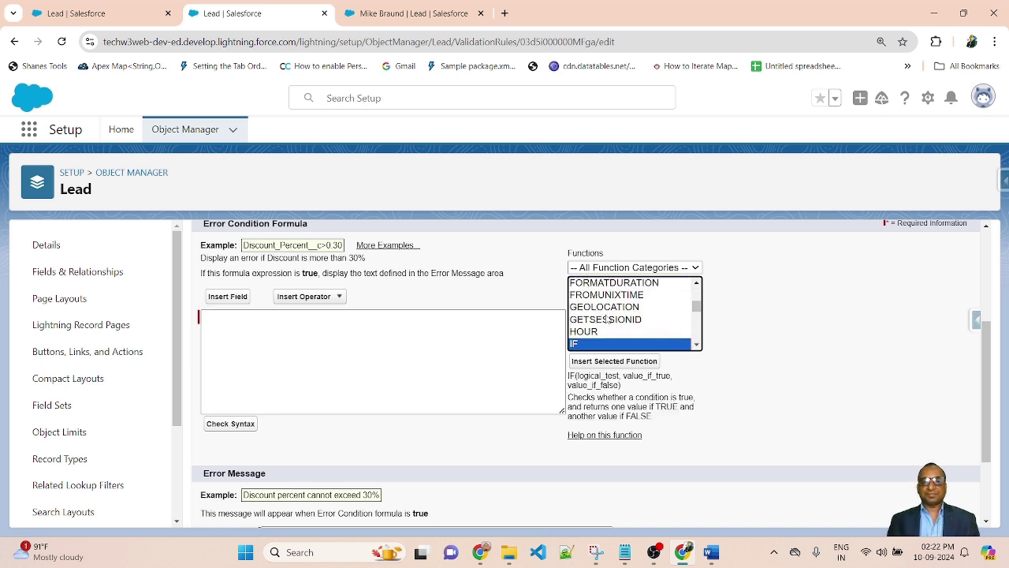
left_click(614, 361)
left_click_drag(224, 315, 458, 315)
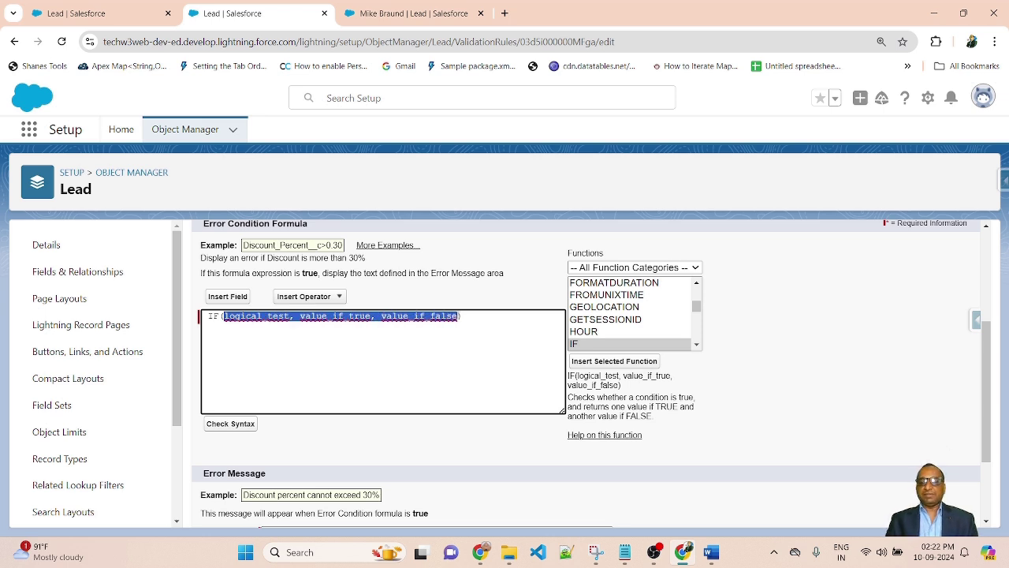
key("BackSpace")
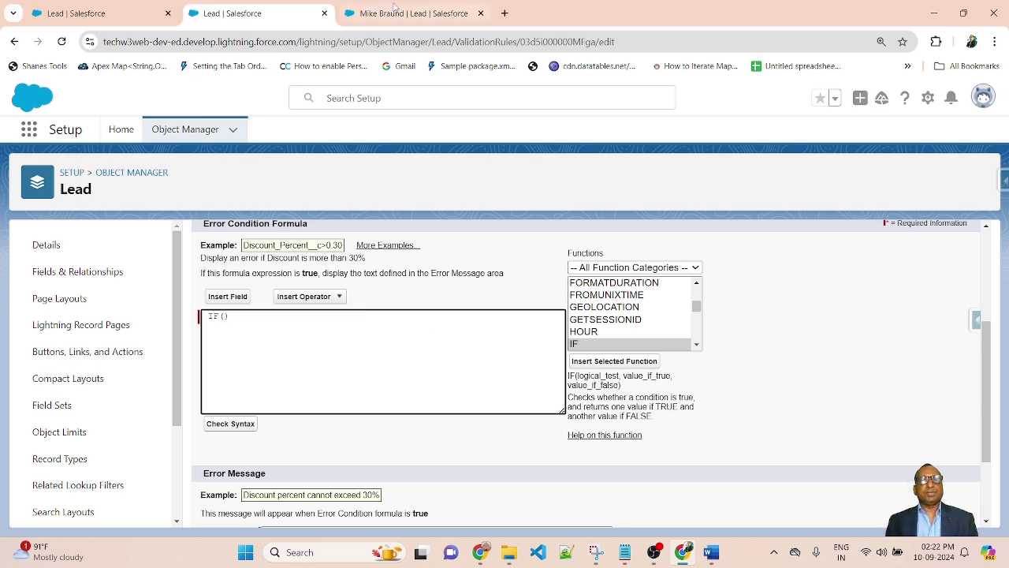
Insert the ISPICKVAL function inside the IF parentheses of the error condition formula and remove its placeholder arguments
left_click(418, 14)
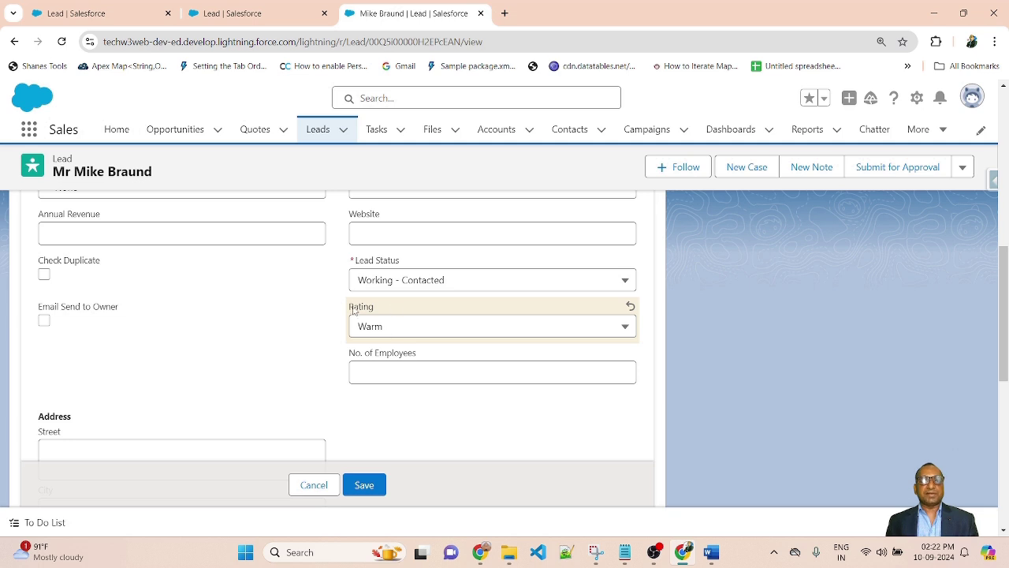
left_click(238, 14)
left_click(593, 345)
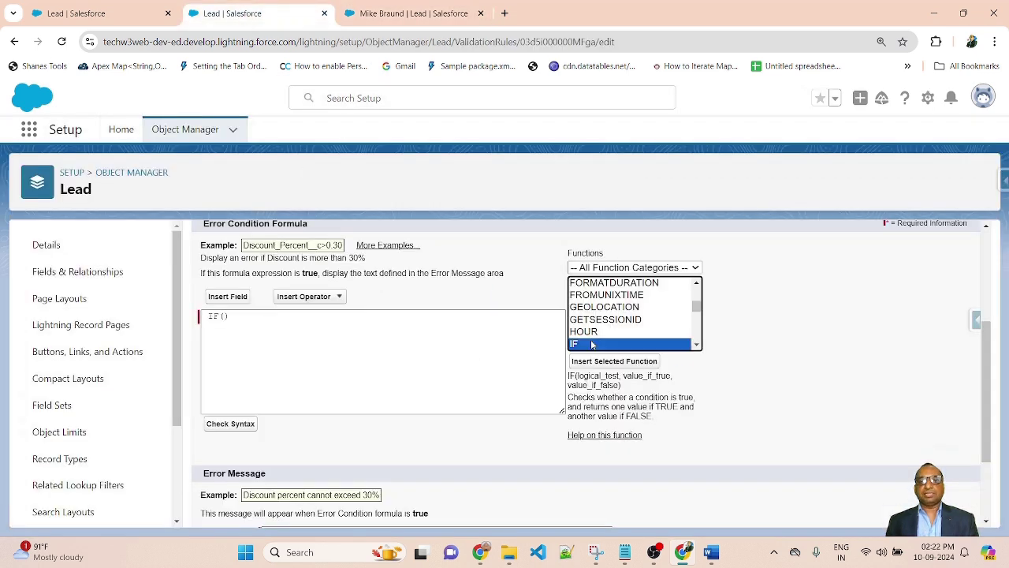
key("Down")
key("Down")
key("Down")
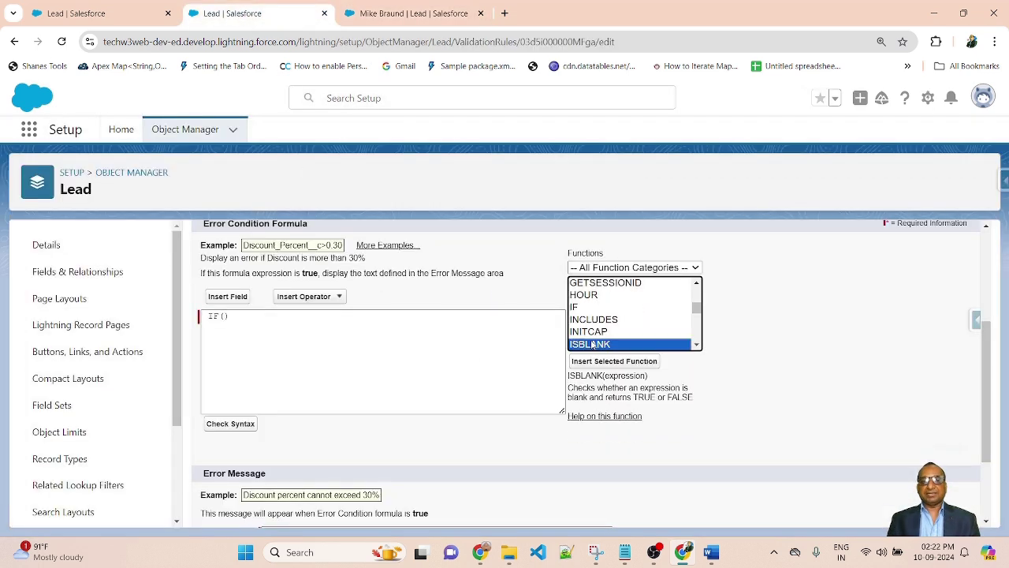
left_click(697, 345)
left_click(697, 345)
key("Down")
key("Down")
key("Down")
key("Down")
key("Down")
key("Down")
key("Down")
key("Down")
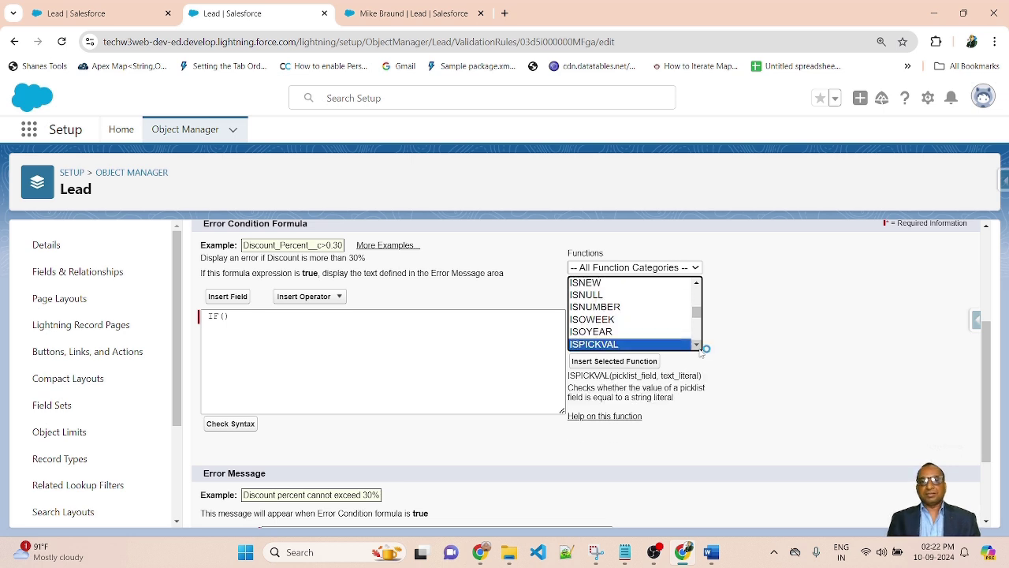
left_click(622, 364)
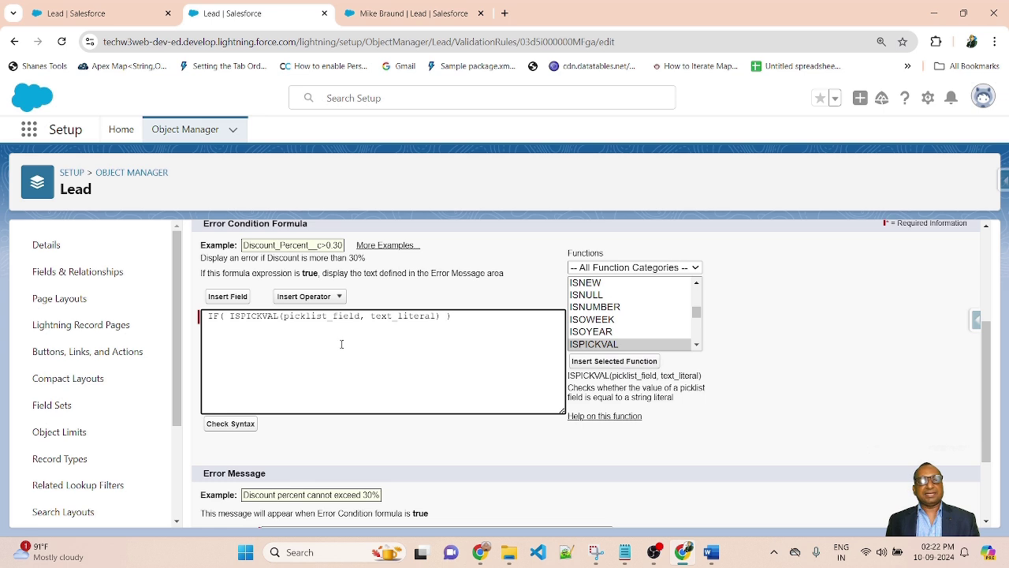
left_click_drag(284, 315, 438, 315)
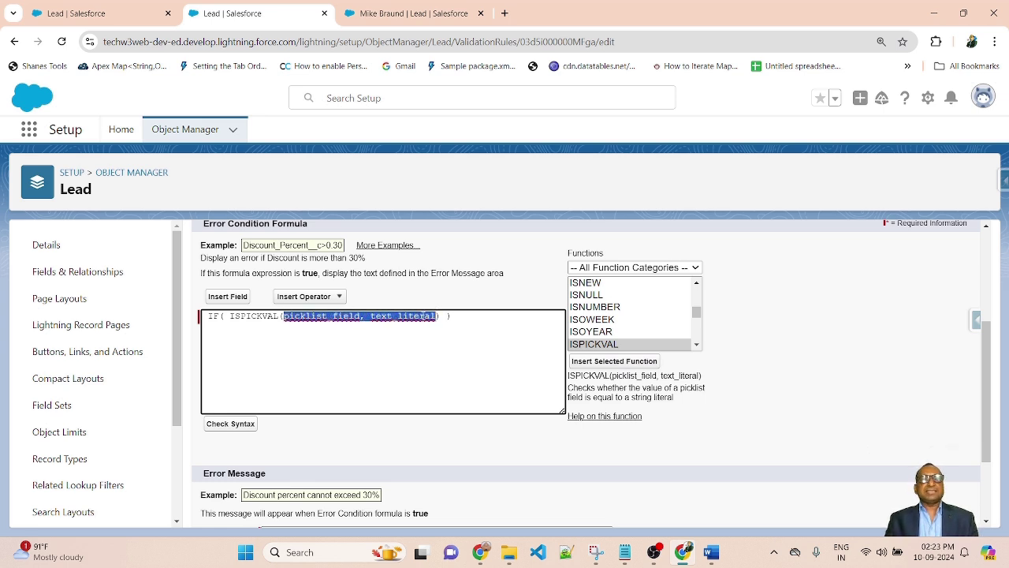
key("BackSpace")
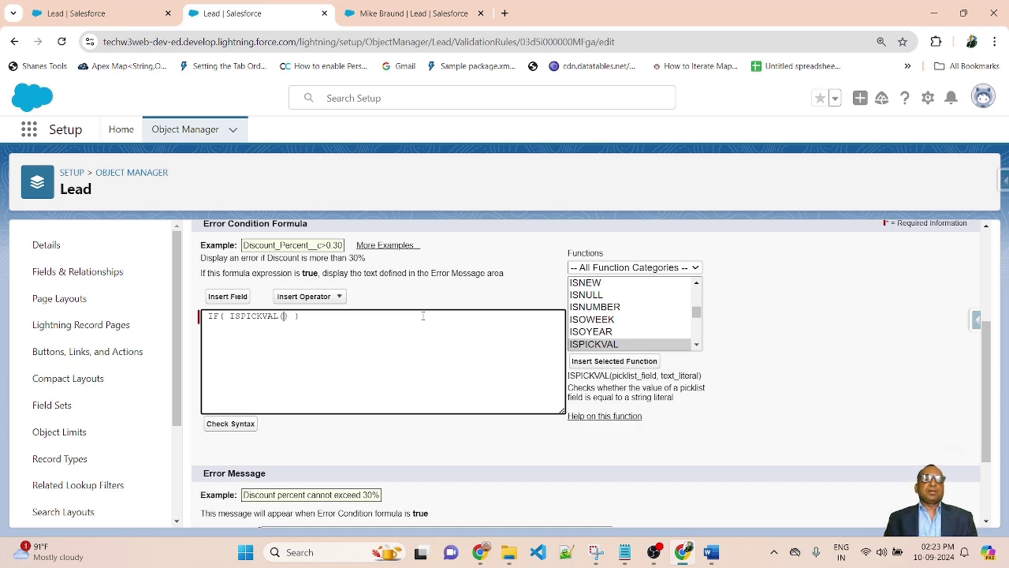
Insert the Lead's Rating field as ISPICKVAL's first argument, followed by a comma and an empty pair of single quotes
left_click(457, 15)
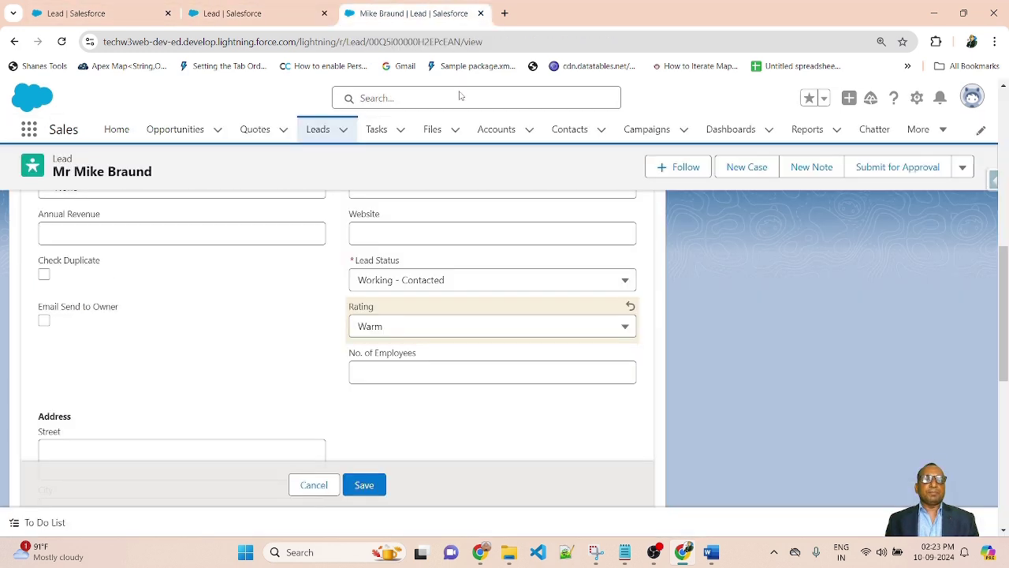
left_click(257, 8)
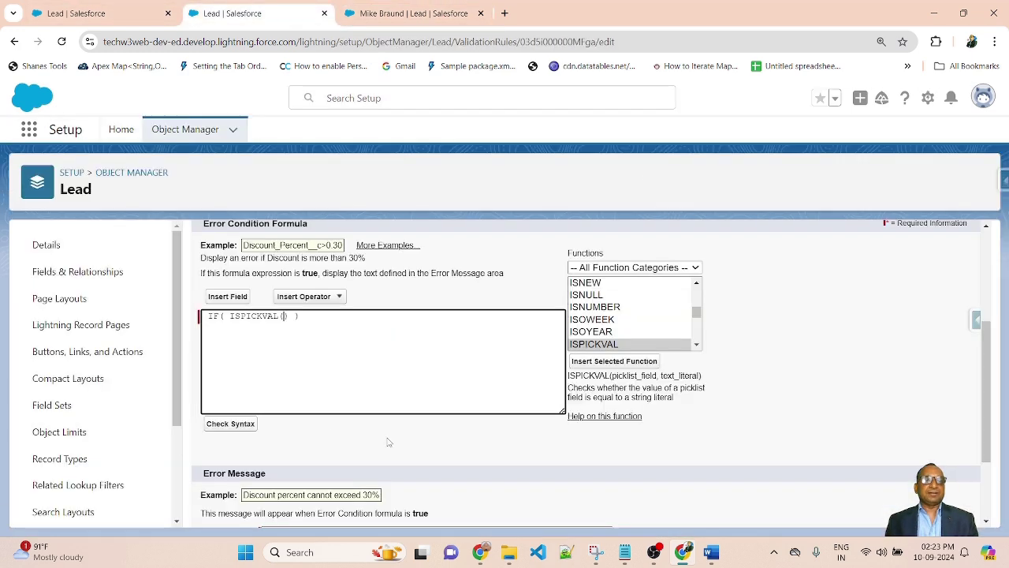
left_click(224, 297)
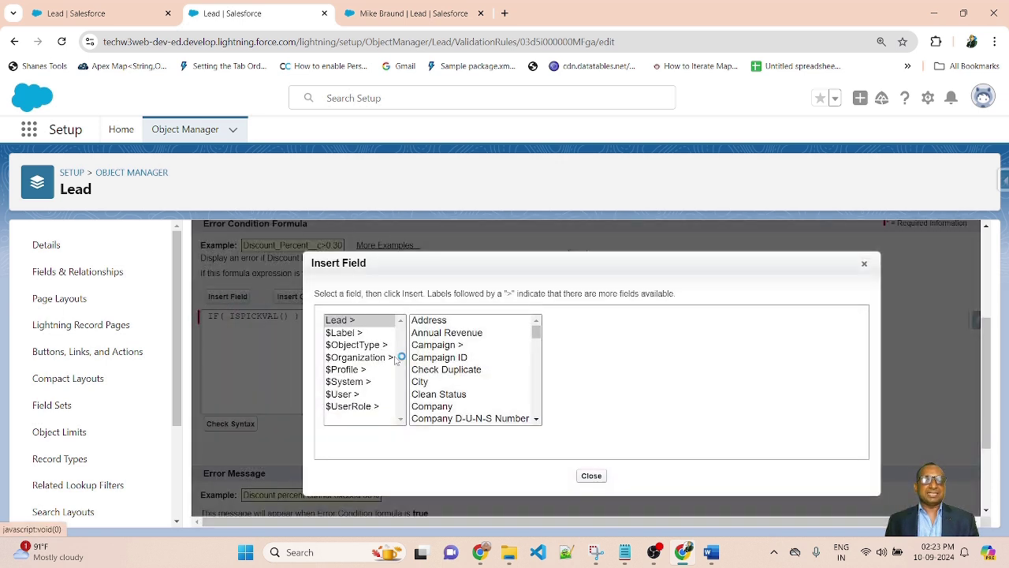
left_click(431, 335)
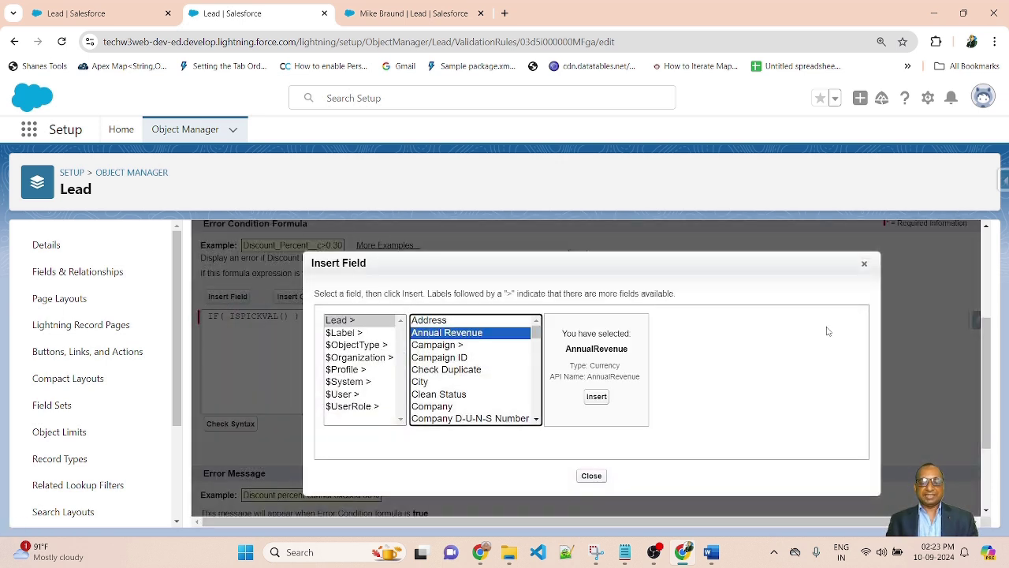
key("r")
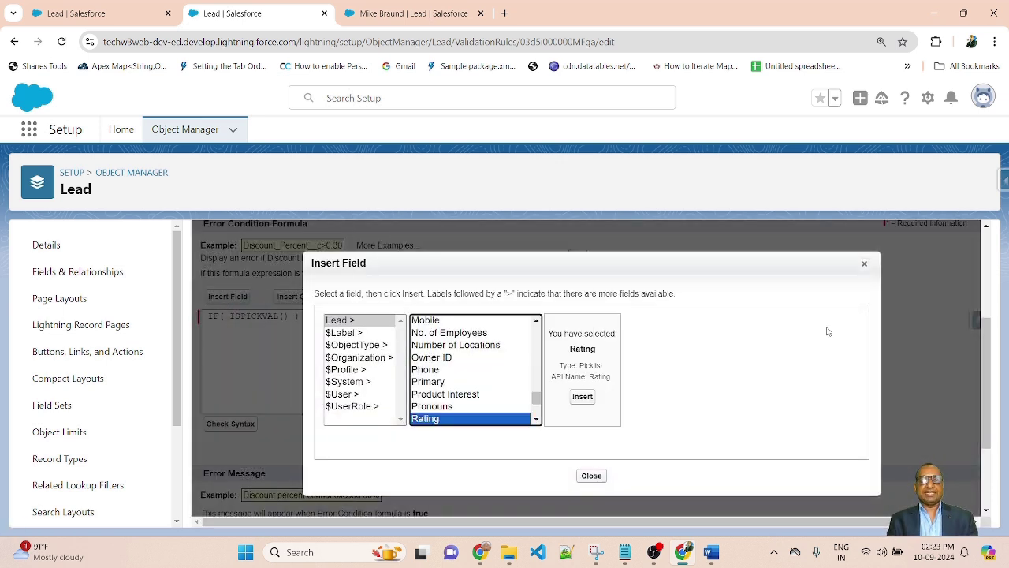
left_click(581, 398)
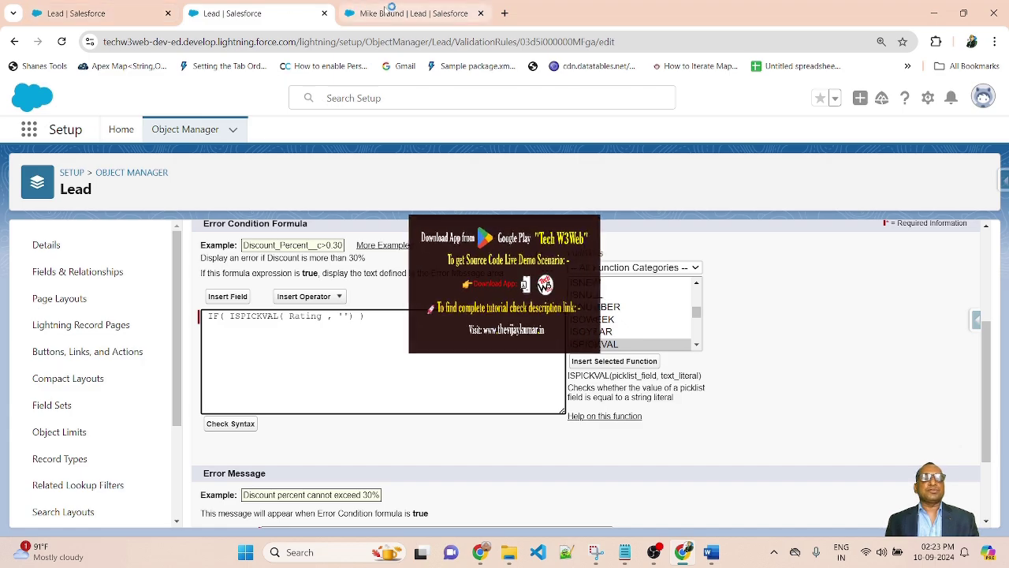
Find the Rating field among the Lead fields with "rati", copy its Warm picklist value and put it between ISPICKVAL's quotes in the validation formula
left_click(94, 13)
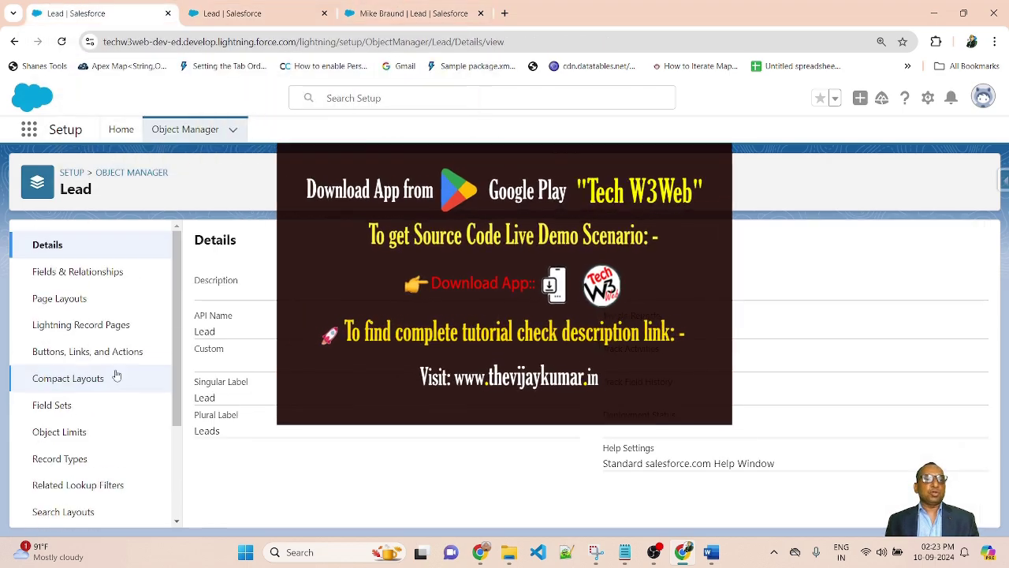
left_click(77, 271)
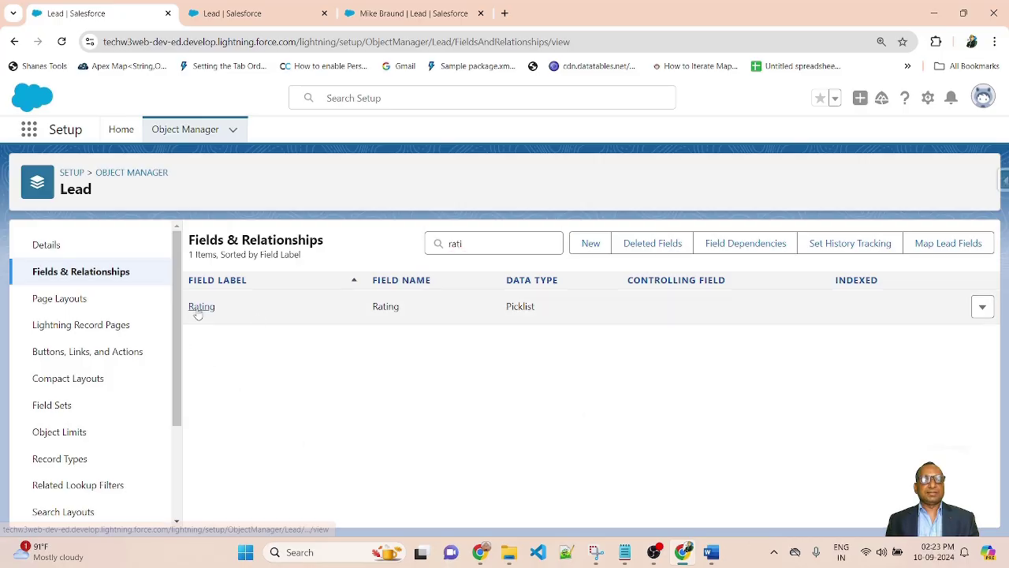
left_click(195, 312)
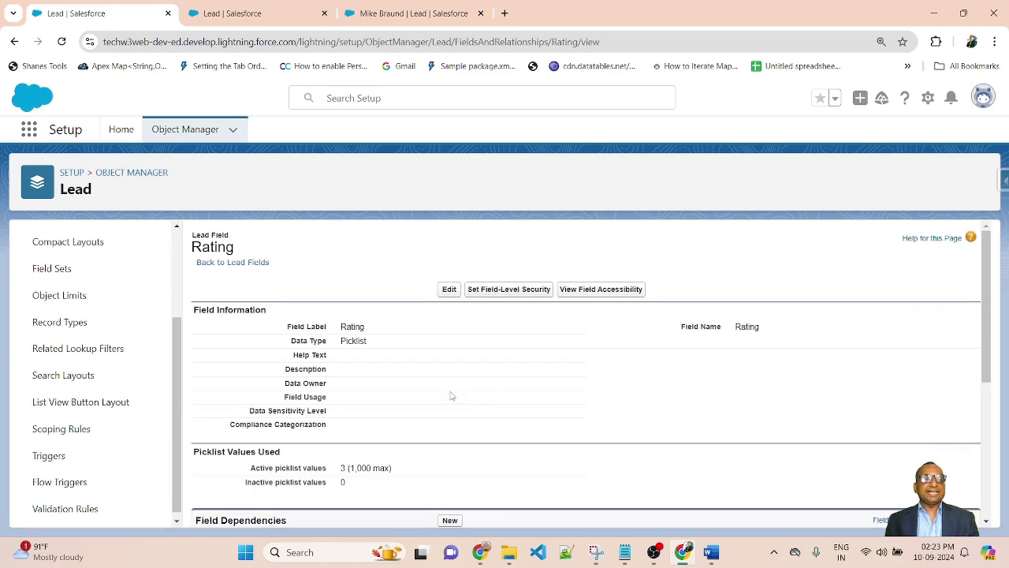
scroll(450, 397, "down", 3)
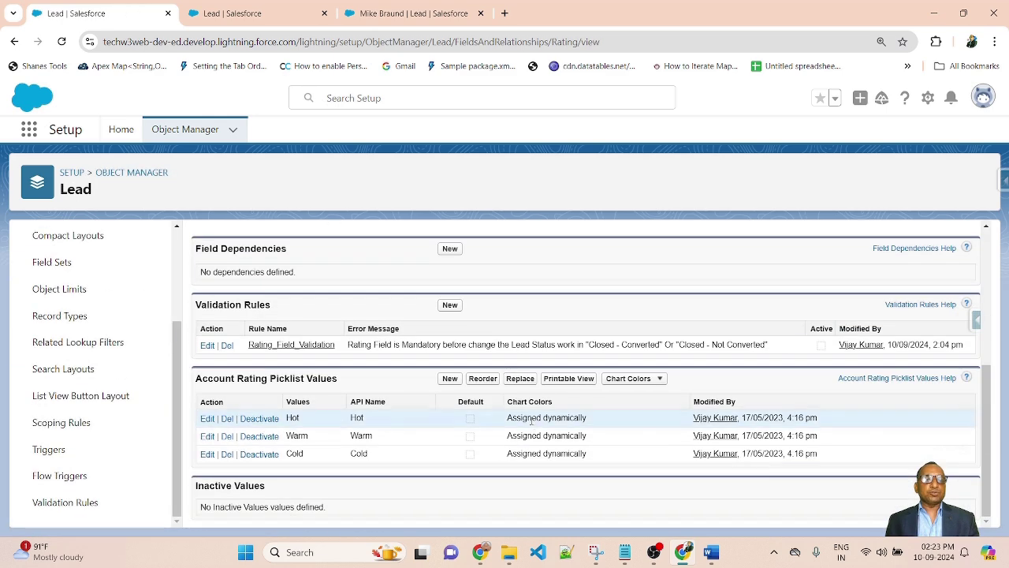
right_click(307, 435)
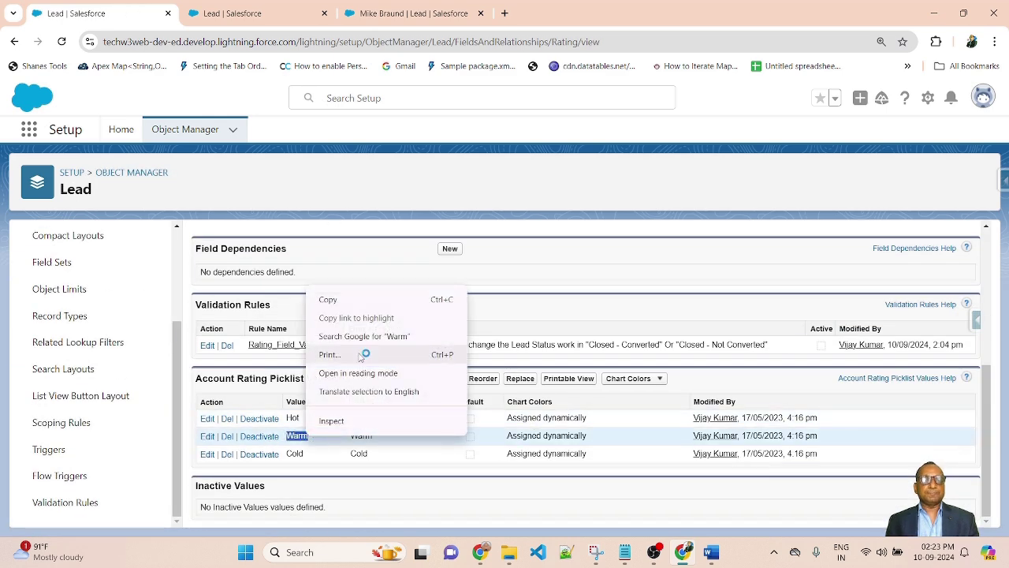
left_click(340, 301)
left_click(244, 13)
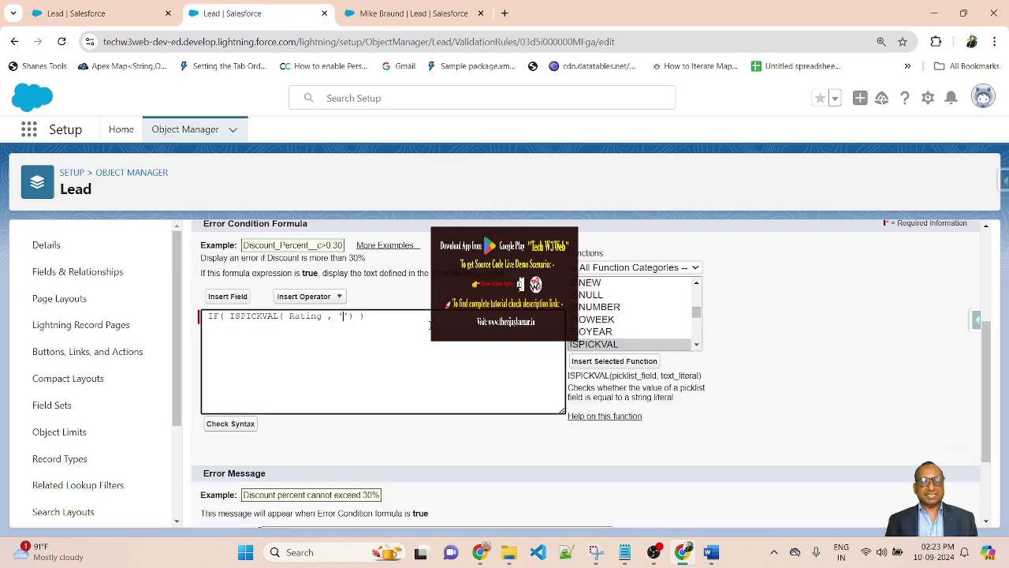
type("Warm")
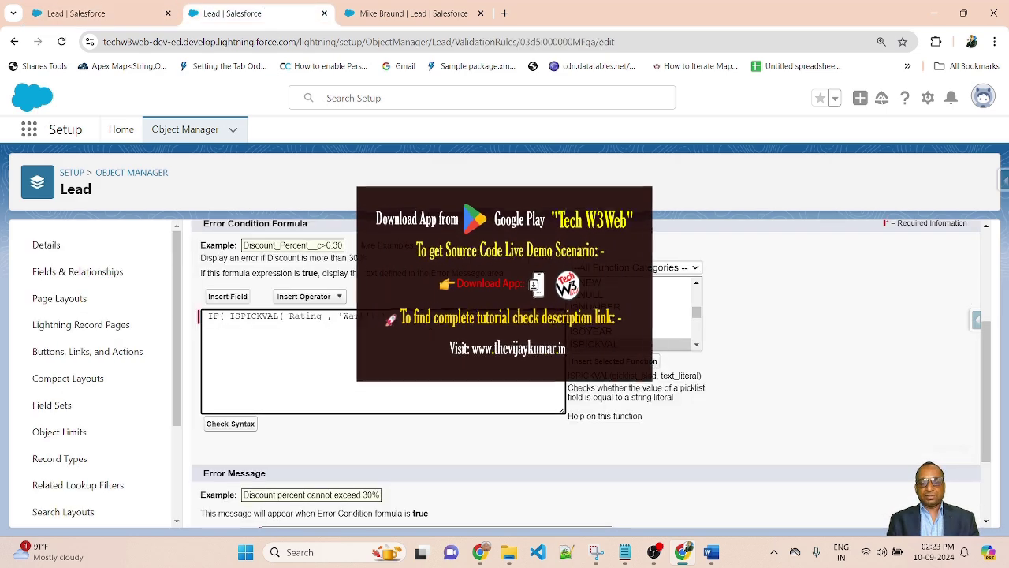